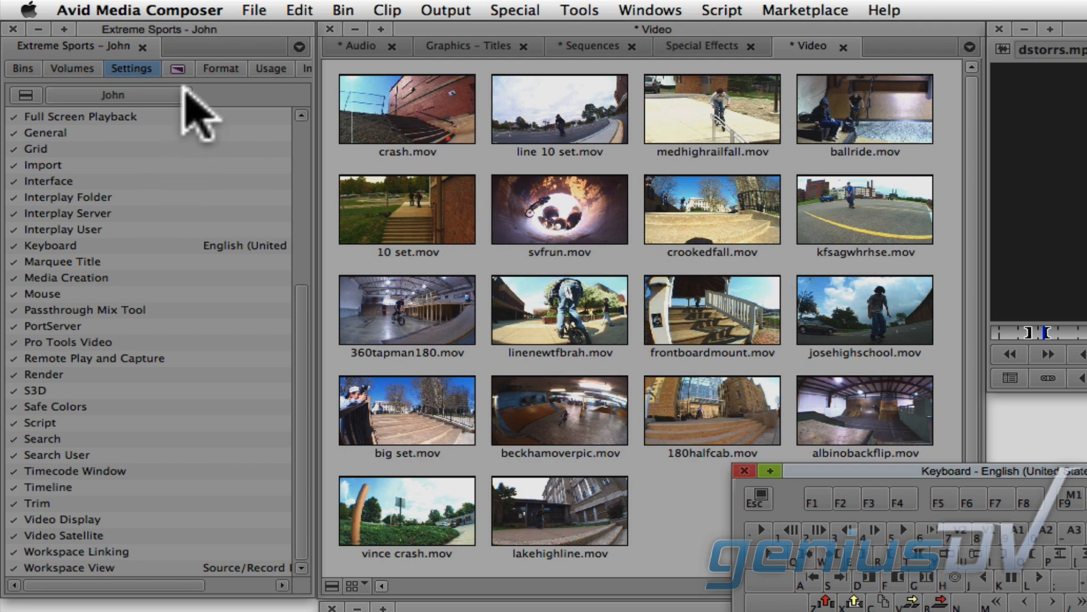
{"action": "left_click", "coordinate": [184, 92]}
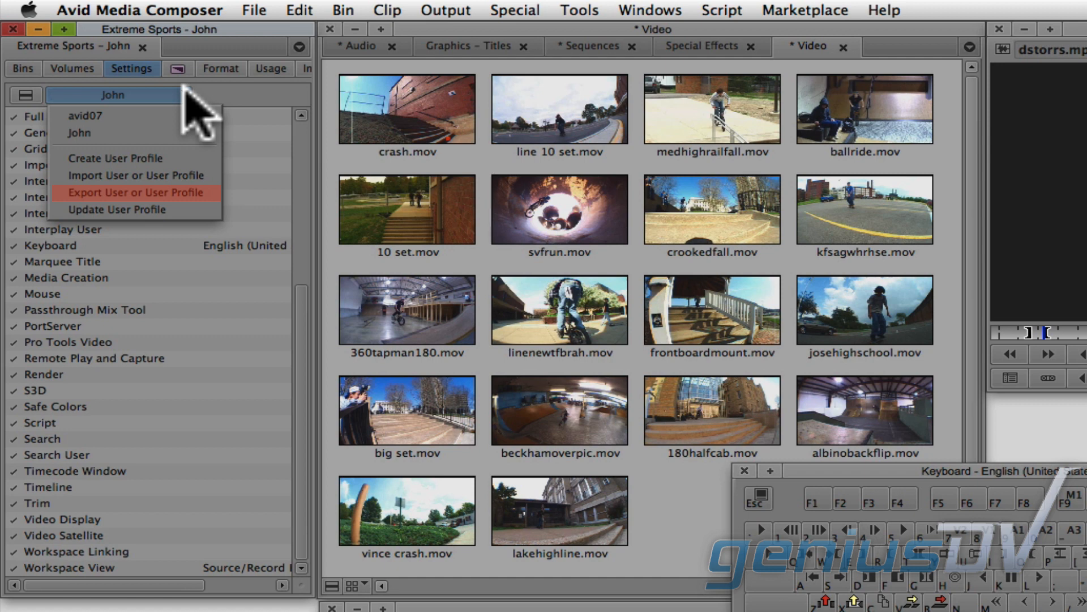
{"action": "left_click", "coordinate": [184, 89]}
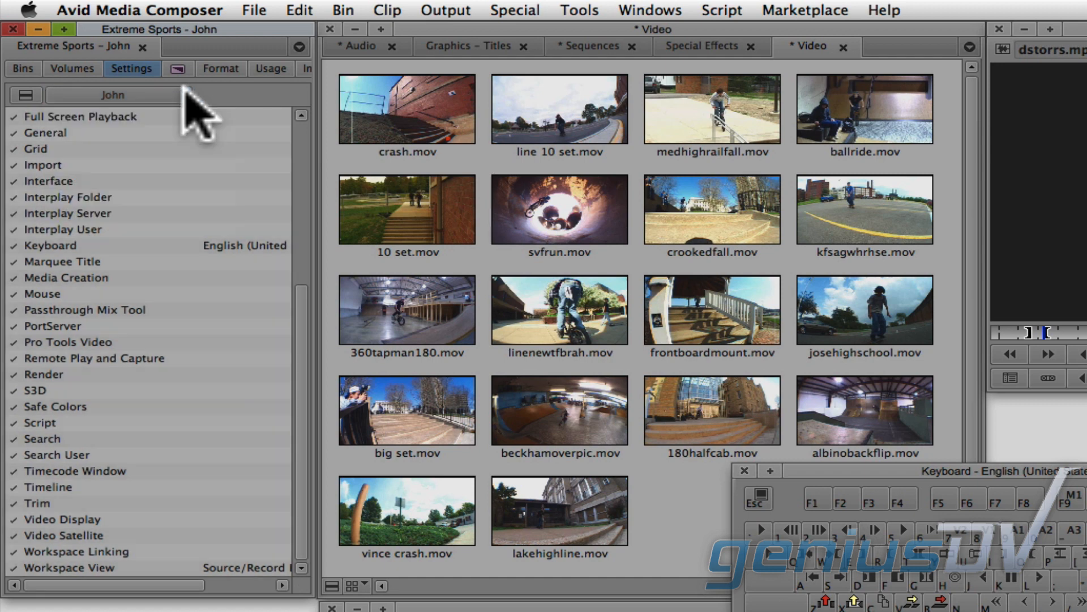
Open the Command Palette and map Replace Edit to the F2 key and Add Edit to the F3 key
{"action": "left_click", "coordinate": [583, 11]}
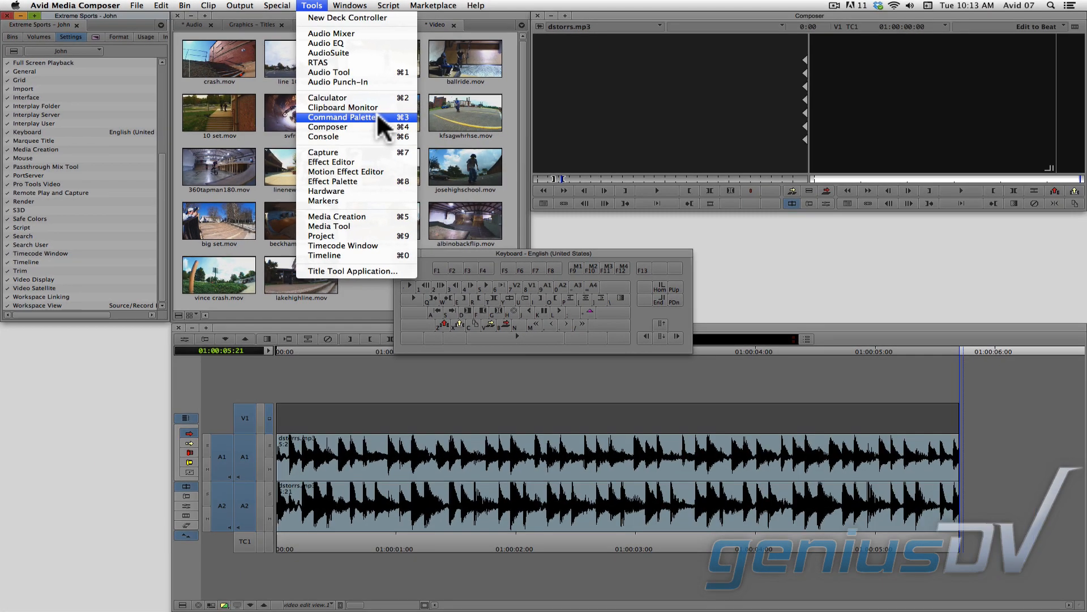
{"action": "left_click", "coordinate": [652, 201]}
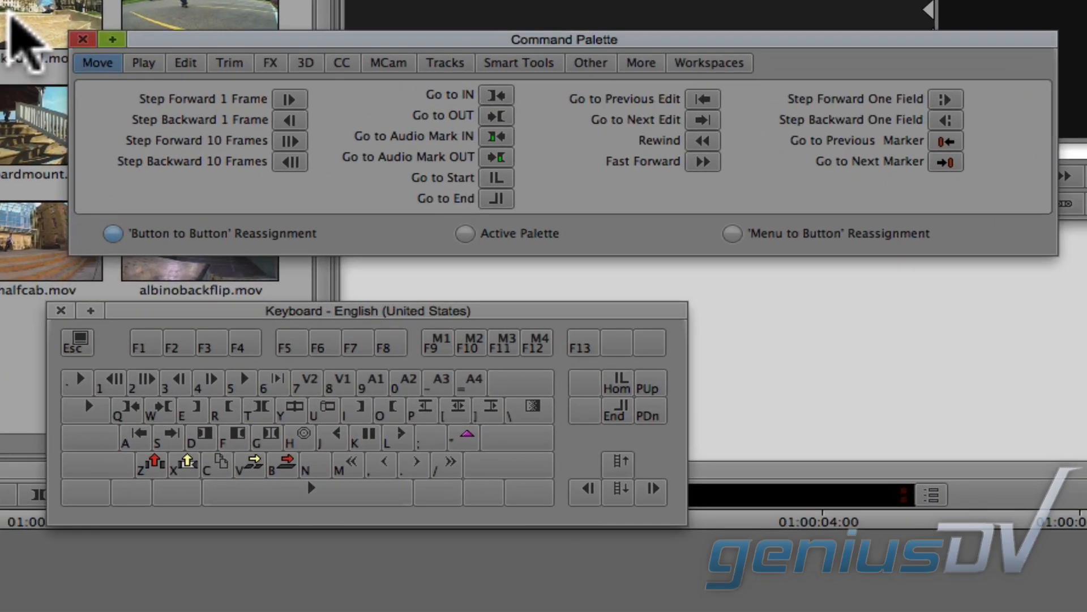
{"action": "key", "text": "shift"}
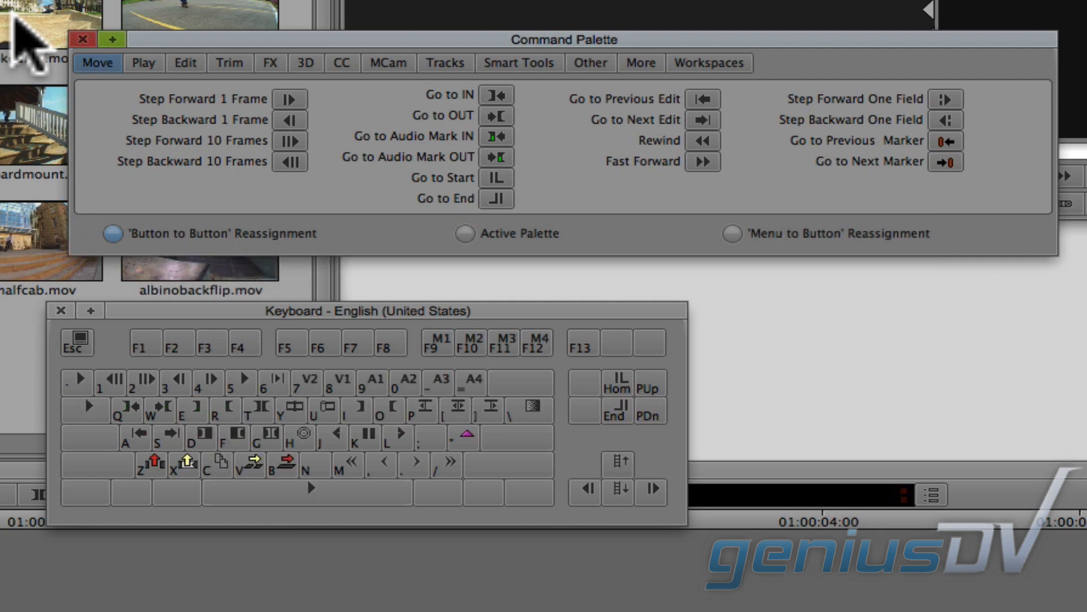
{"action": "left_click", "coordinate": [184, 63]}
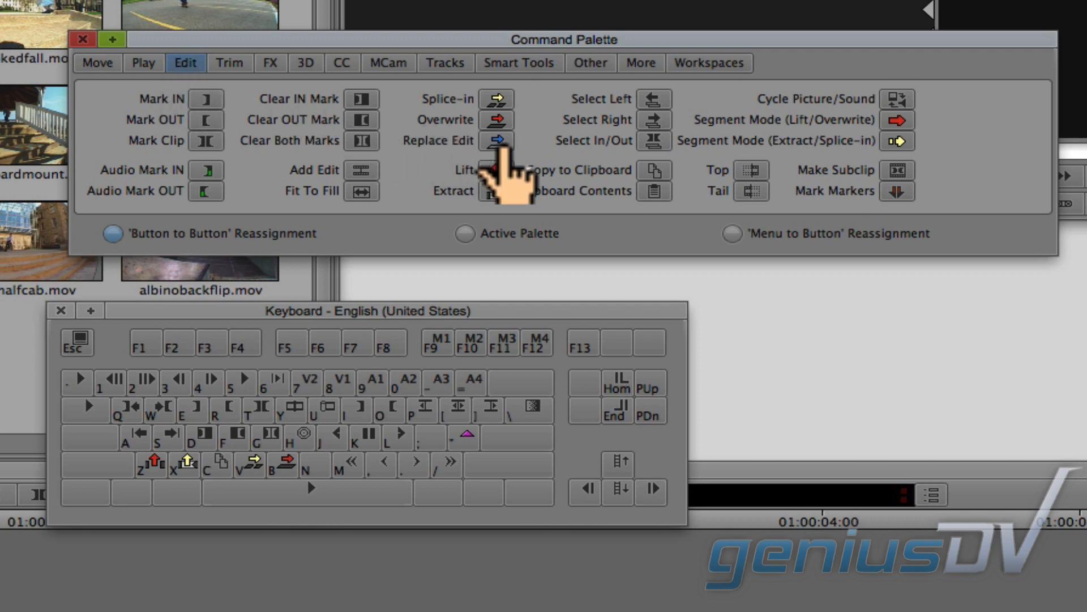
{"action": "left_click_drag", "start_coordinate": [277, 248], "coordinate": [182, 338]}
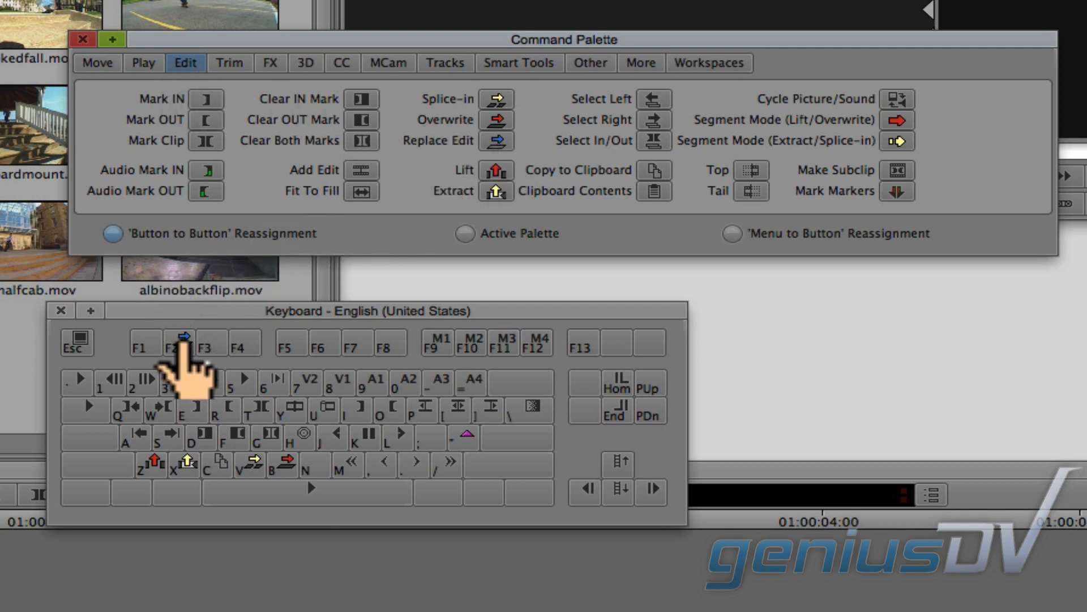
{"action": "left_click_drag", "start_coordinate": [361, 172], "coordinate": [214, 345]}
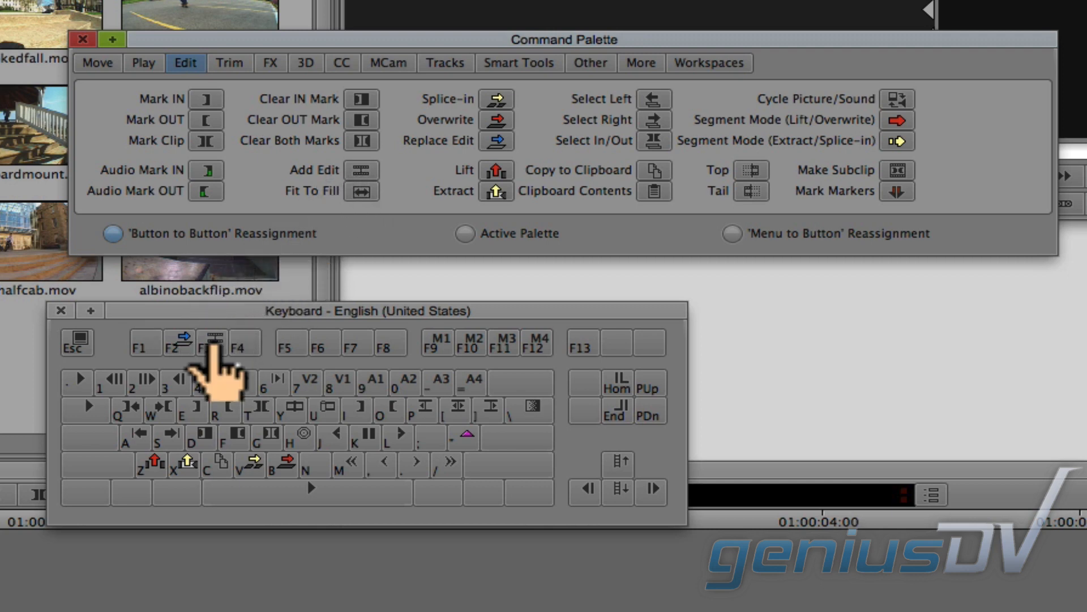
Map Match Frame to the F4 key, and close the keyboard layout and Command Palette windows
{"action": "left_click", "coordinate": [587, 64]}
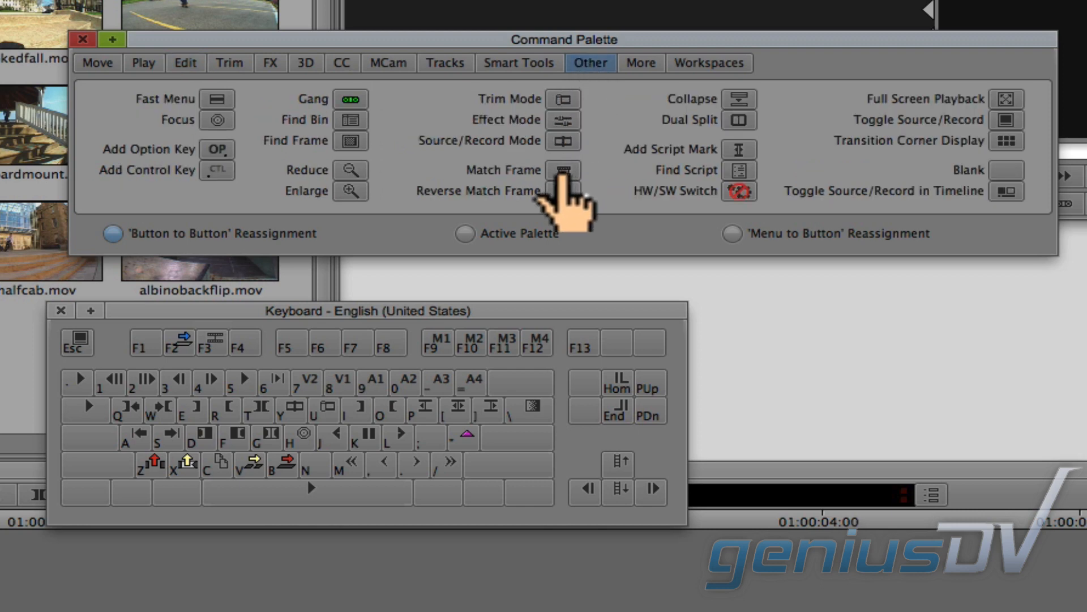
{"action": "left_click_drag", "start_coordinate": [291, 284], "coordinate": [250, 343]}
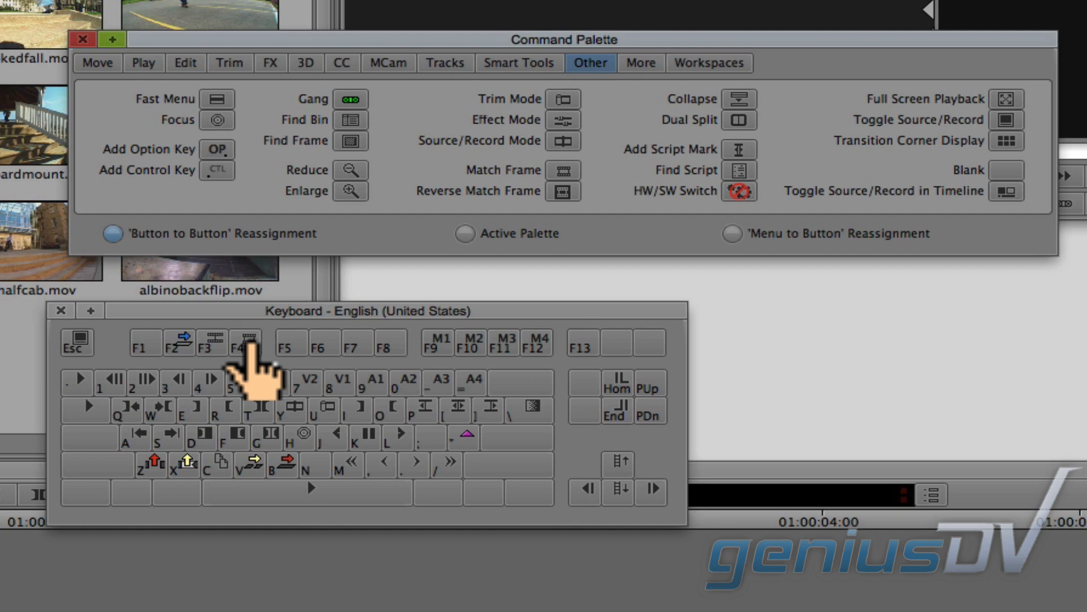
{"action": "left_click", "coordinate": [61, 315]}
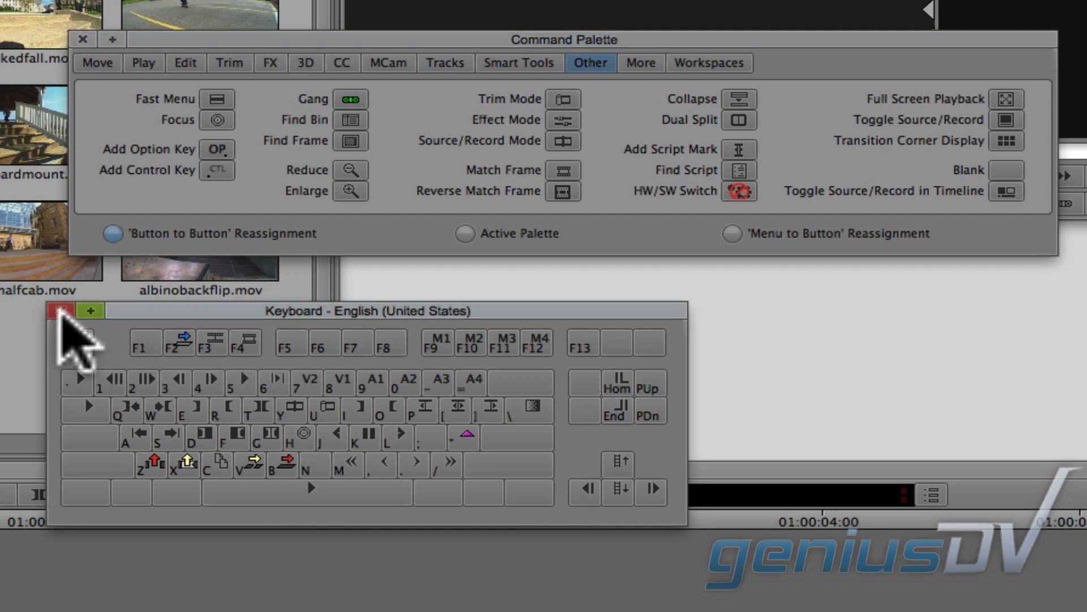
{"action": "left_click", "coordinate": [61, 313]}
{"action": "left_click", "coordinate": [83, 39]}
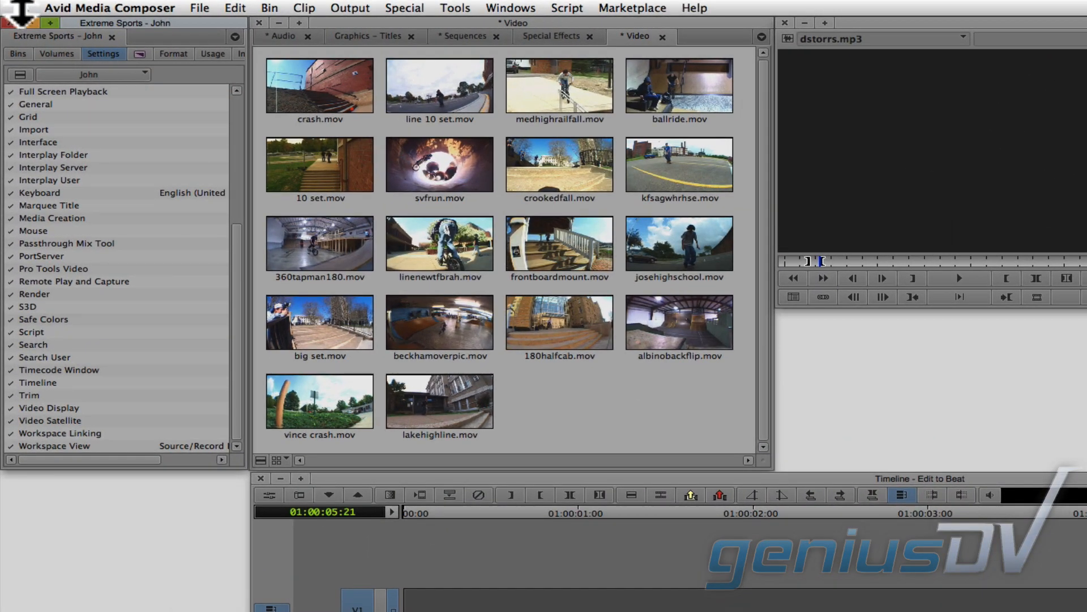
In the Mac's System Preferences, enable using all F1, F2, etc. keys as standard function keys, and close the preferences
{"action": "left_click", "coordinate": [20, 7]}
{"action": "left_click", "coordinate": [46, 78]}
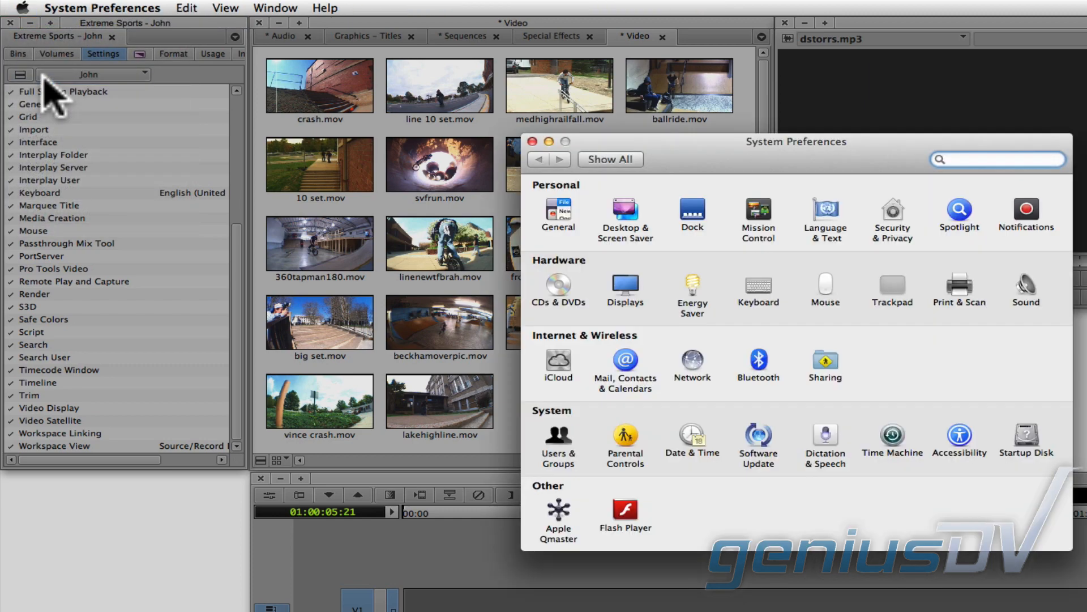
{"action": "left_click", "coordinate": [759, 286]}
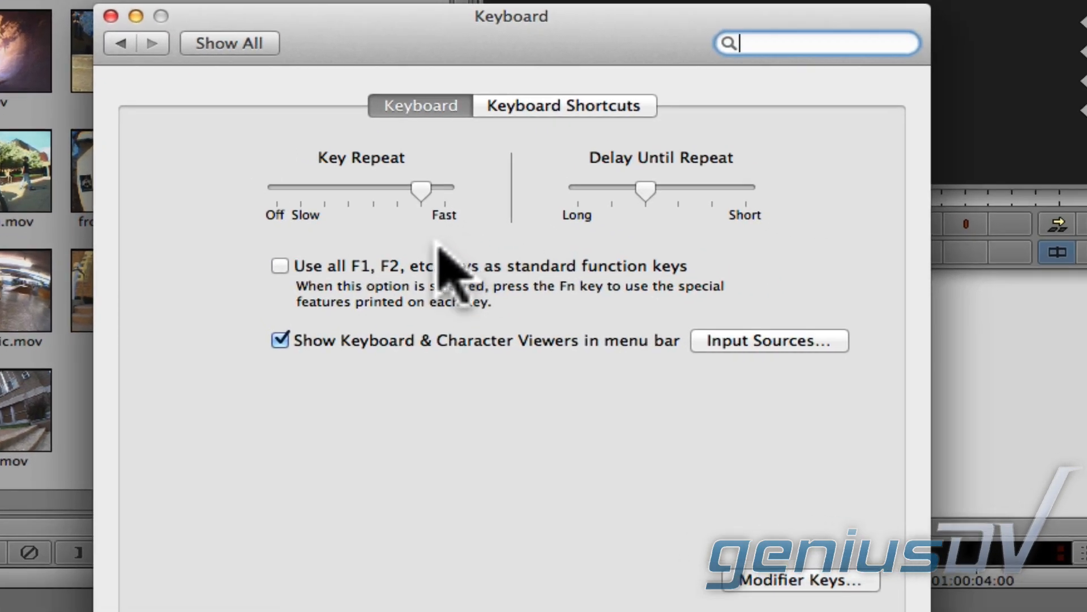
{"action": "left_click", "coordinate": [283, 267]}
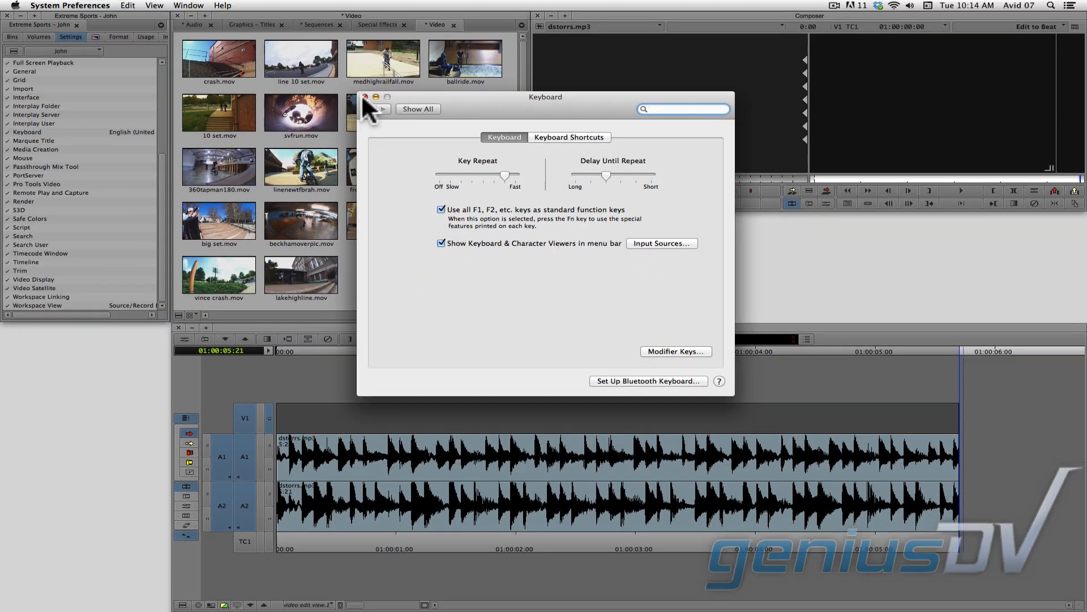
{"action": "left_click", "coordinate": [110, 16]}
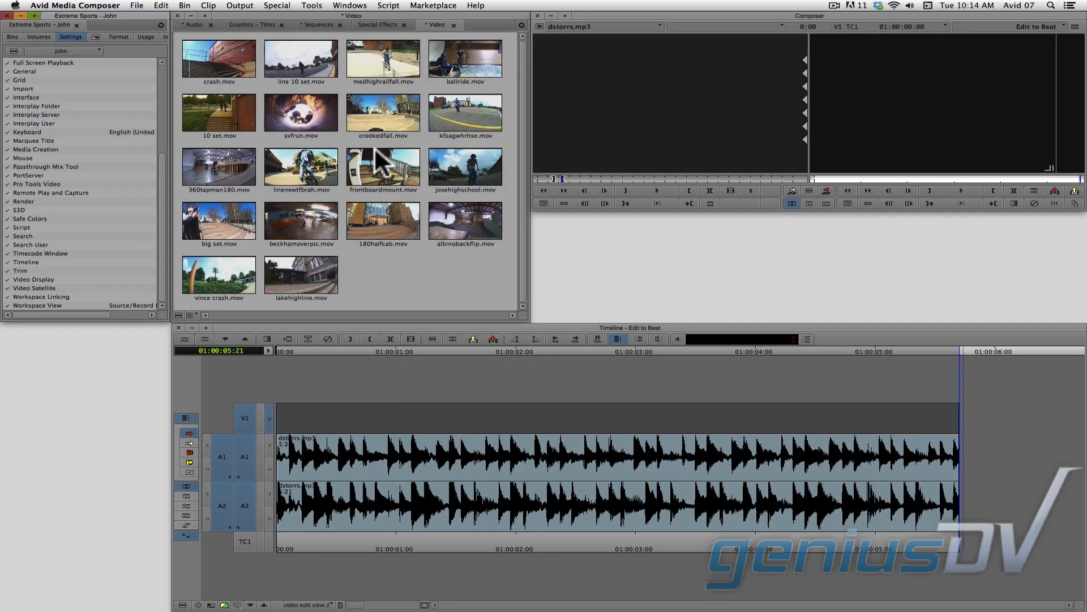
Deselect record tracks A1 and A2, and play the sequence from its start while adding six edits to V1 on the beat
{"action": "left_click", "coordinate": [321, 529]}
{"action": "left_click_drag", "start_coordinate": [321, 529], "coordinate": [273, 523]}
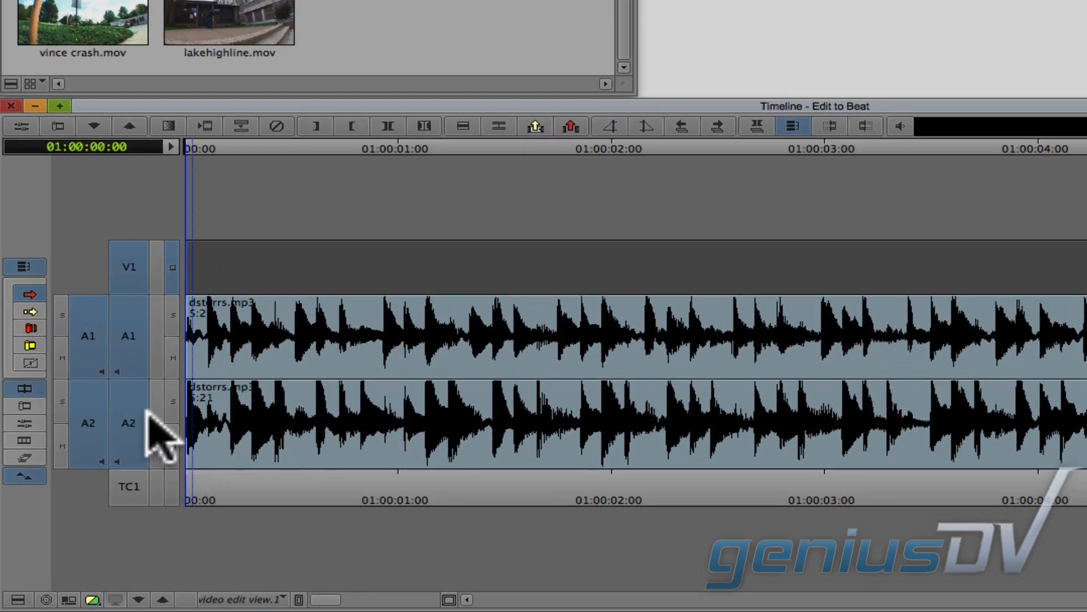
{"action": "left_click", "coordinate": [134, 413]}
{"action": "left_click", "coordinate": [132, 358]}
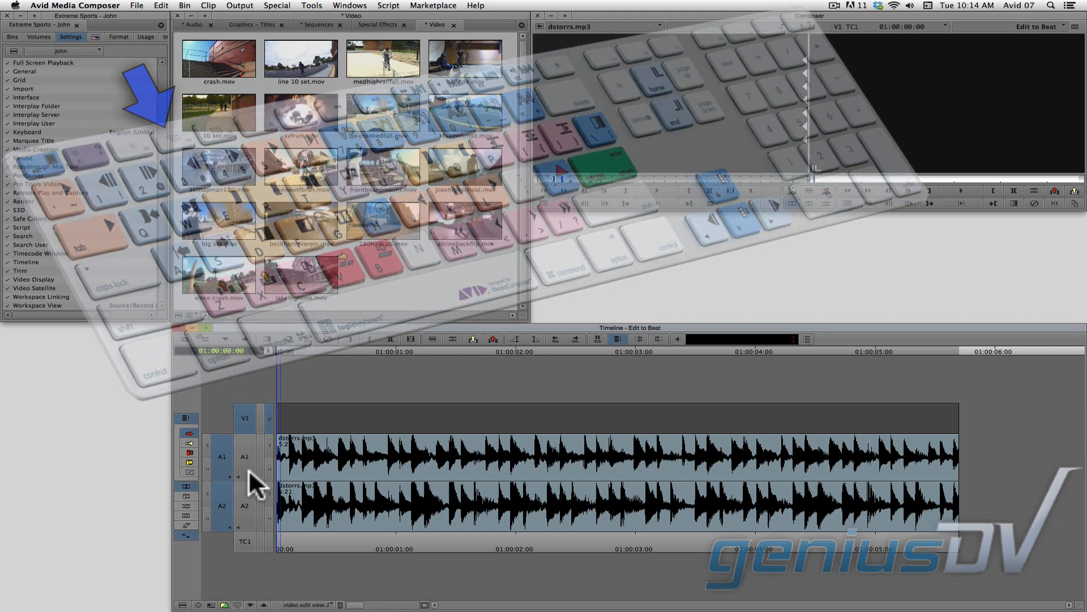
{"action": "key", "text": "space"}
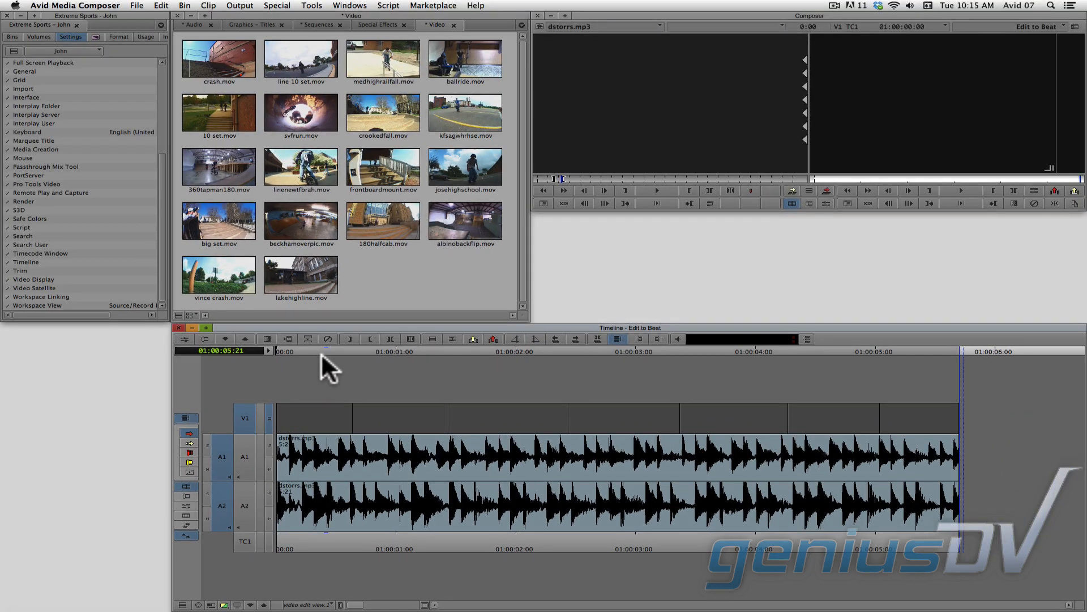
Park the playhead at 01:00:00:09 in the first V1 segment, and load lakehighline.mov as source, cued to the jump at 00:00:06:15
{"action": "left_click", "coordinate": [160, 267]}
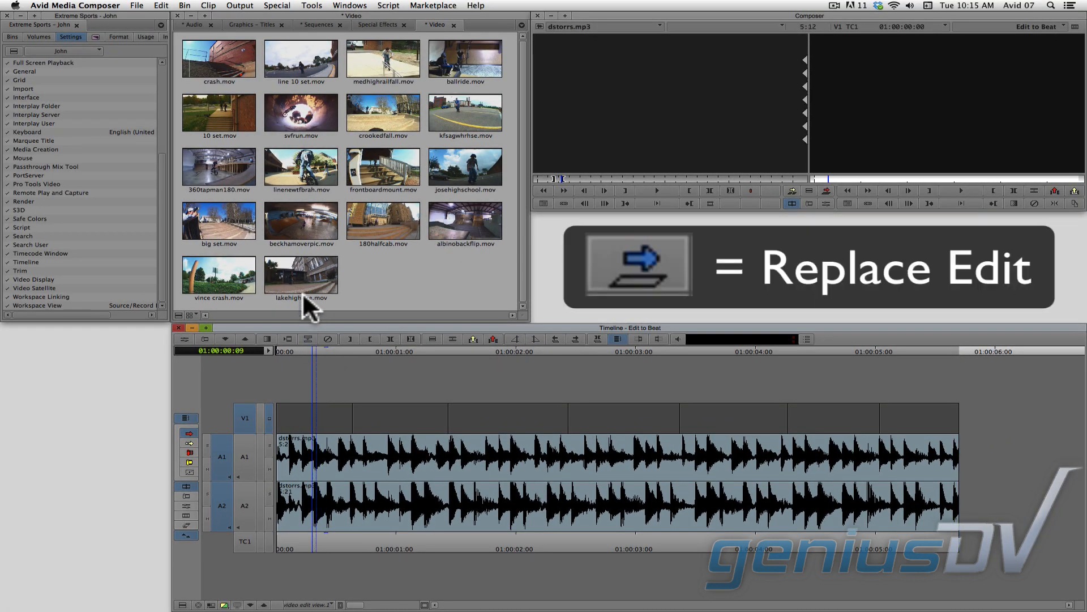
{"action": "left_click_drag", "start_coordinate": [302, 273], "coordinate": [634, 106]}
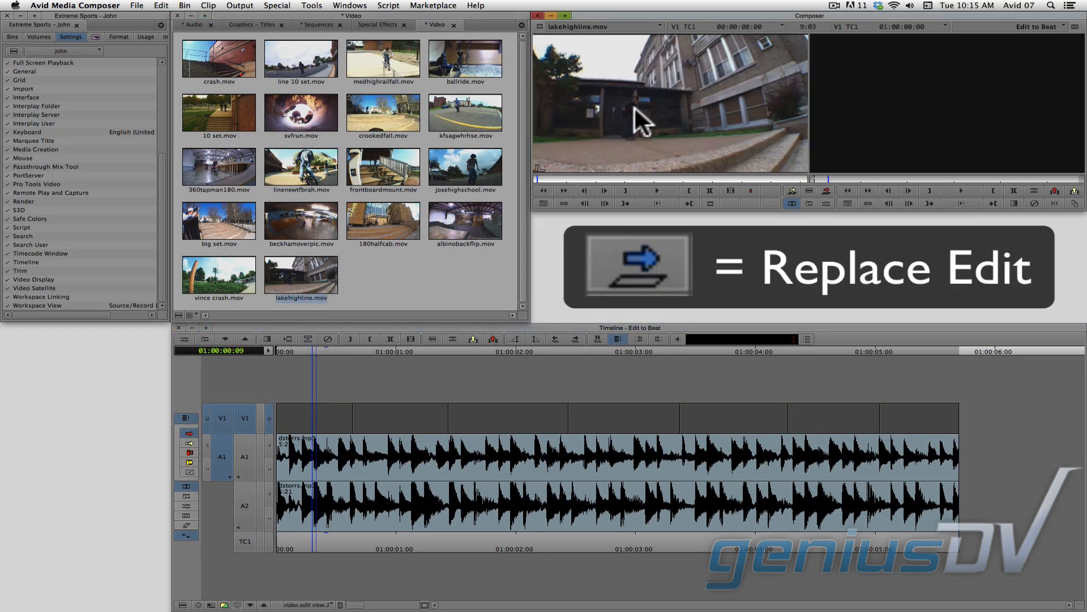
{"action": "left_click_drag", "start_coordinate": [567, 173], "coordinate": [726, 172]}
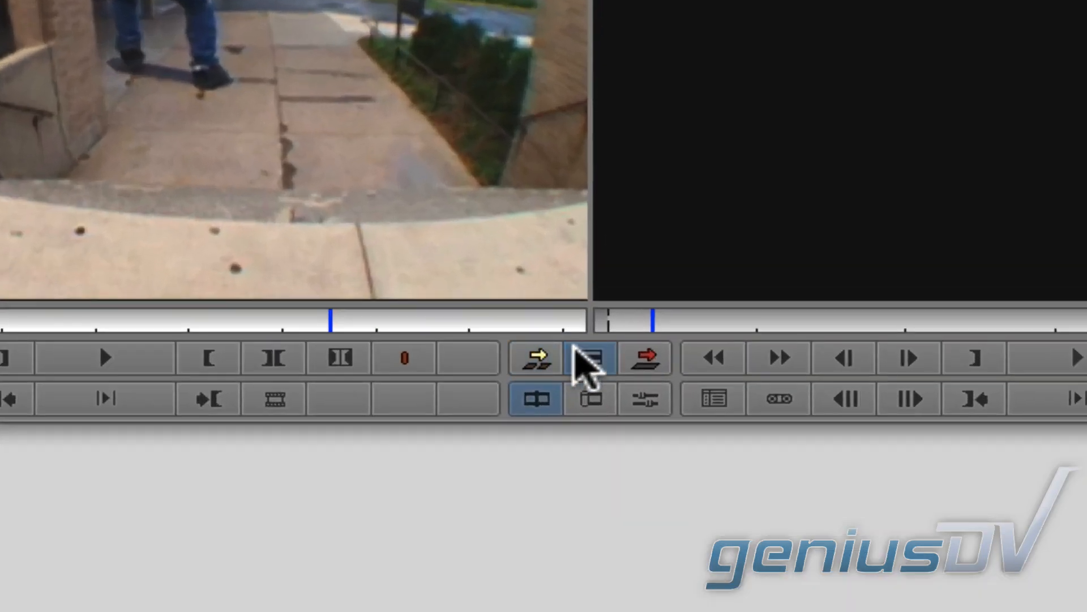
Detach the Tool Palette as a floating window and use Replace Edit to fill the first V1 segment with lakehighline.mov
{"action": "left_click_drag", "start_coordinate": [808, 190], "coordinate": [764, 213]}
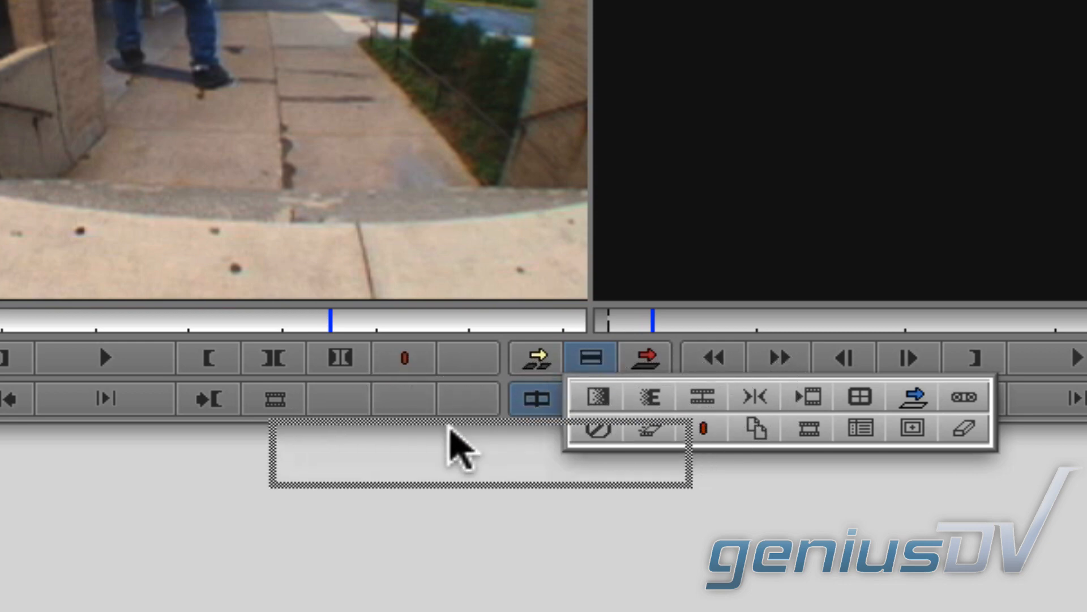
{"action": "left_click_drag", "start_coordinate": [462, 450], "coordinate": [353, 487]}
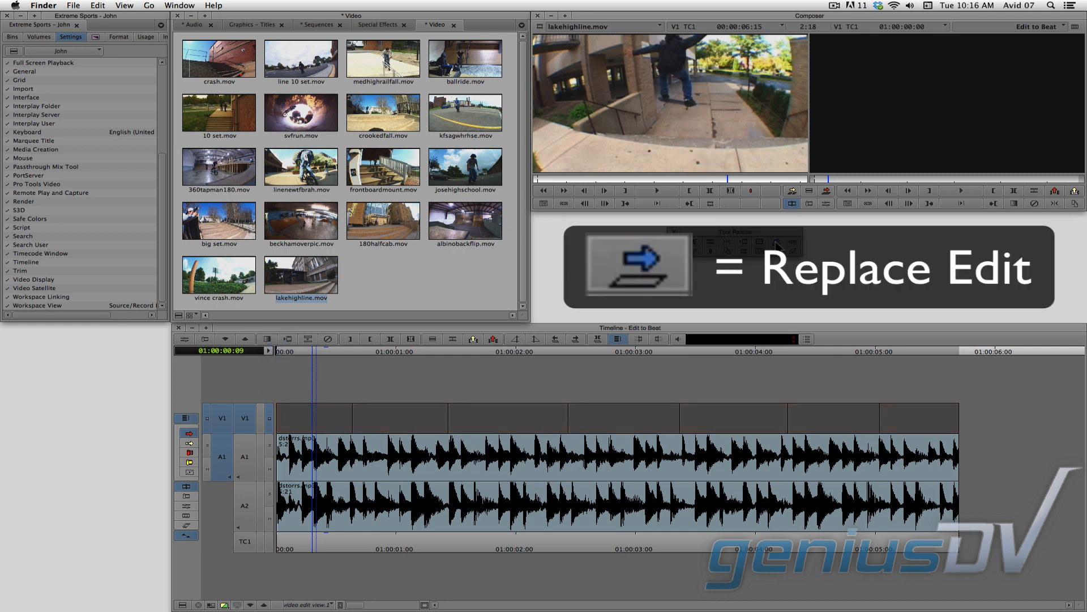
{"action": "left_click", "coordinate": [777, 245]}
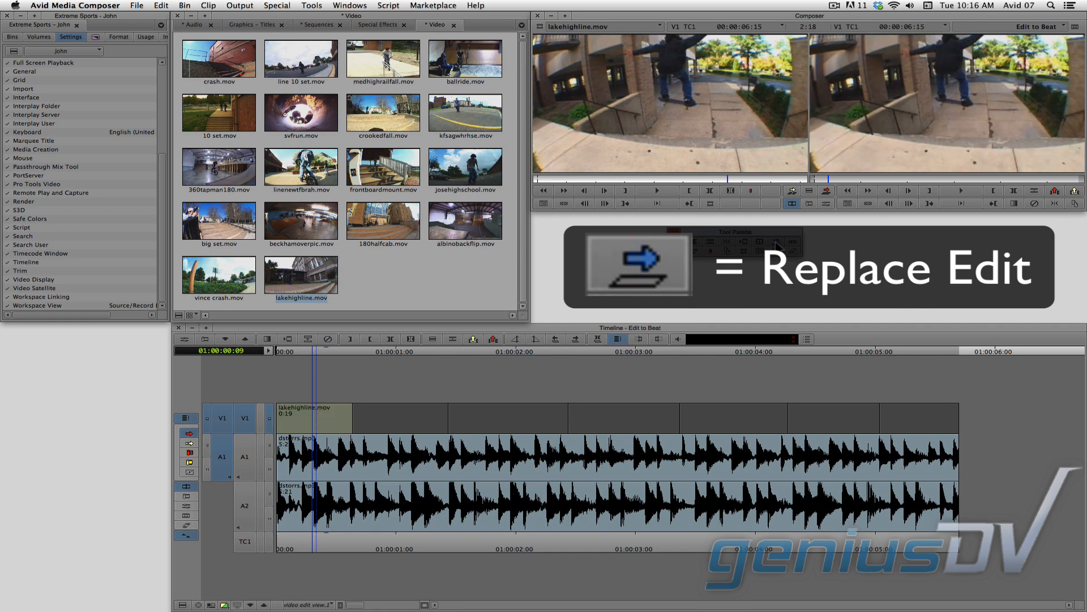
Fill the second V1 segment with vince crash.mov by Replace Edit, matching source frame 00:00:01:23 to sequence position 01:00:01:00
{"action": "left_click", "coordinate": [397, 349]}
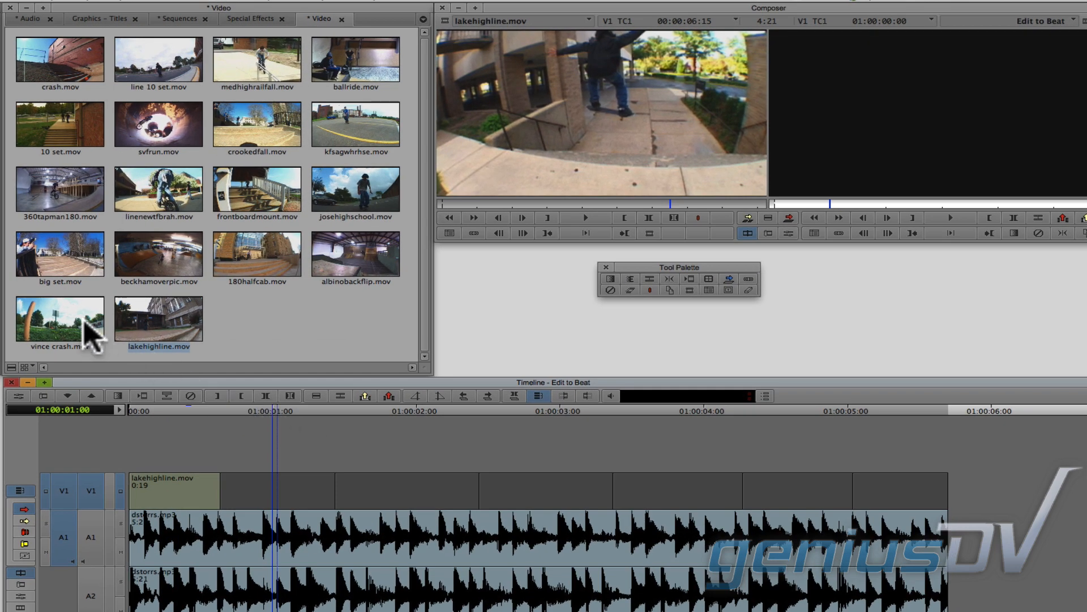
{"action": "left_click_drag", "start_coordinate": [91, 334], "coordinate": [542, 201]}
{"action": "key", "text": "space"}
{"action": "key", "text": "b"}
Fill the third V1 segment with albinobackflip.mov by Replace Edit, matching source frame 00:00:02:01 to sequence position 01:00:01:28
{"action": "left_click", "coordinate": [407, 410]}
{"action": "left_click", "coordinate": [355, 252]}
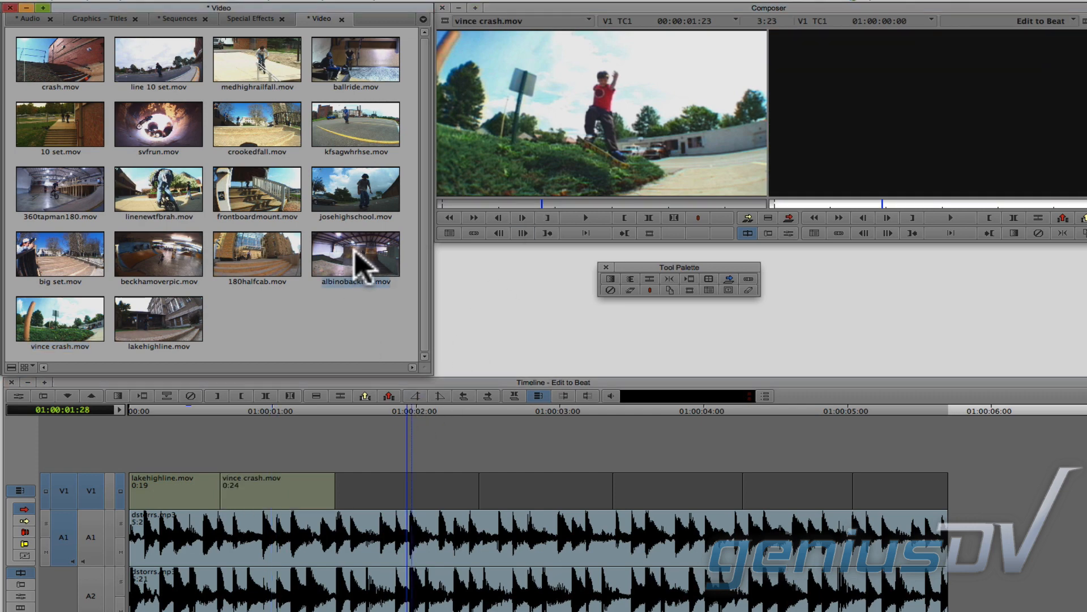
{"action": "left_click_drag", "start_coordinate": [363, 266], "coordinate": [582, 145]}
{"action": "left_click_drag", "start_coordinate": [543, 202], "coordinate": [569, 203]}
{"action": "key", "text": "b"}
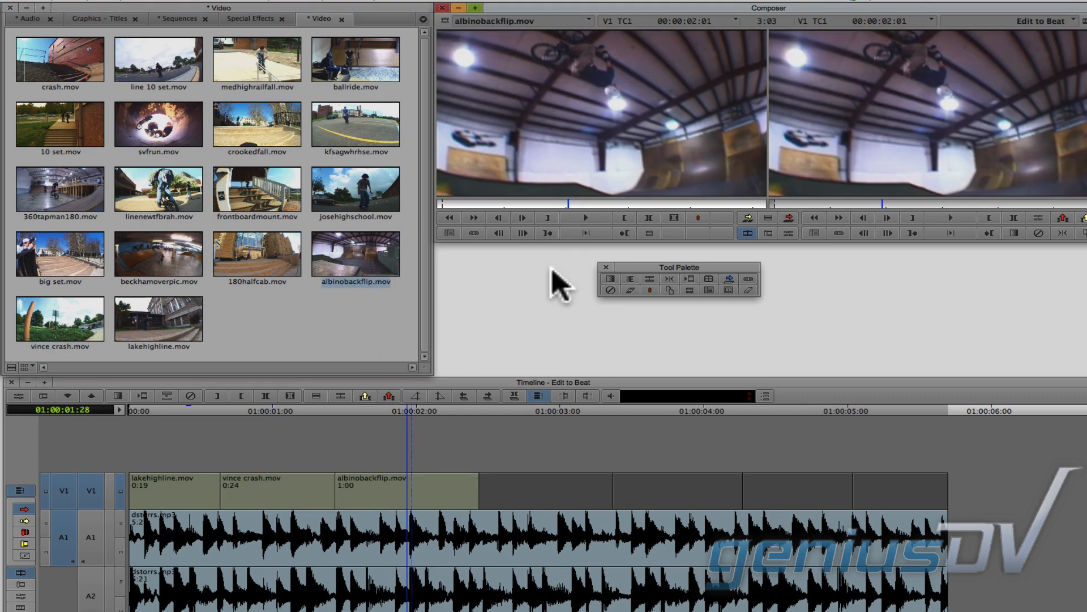
Fill the fourth V1 segment with 180halfcab.mov by Replace Edit, matching source frame 00:00:01:15 to sequence position 01:00:02:24
{"action": "left_click", "coordinate": [530, 424]}
{"action": "left_click_drag", "start_coordinate": [266, 267], "coordinate": [561, 107]}
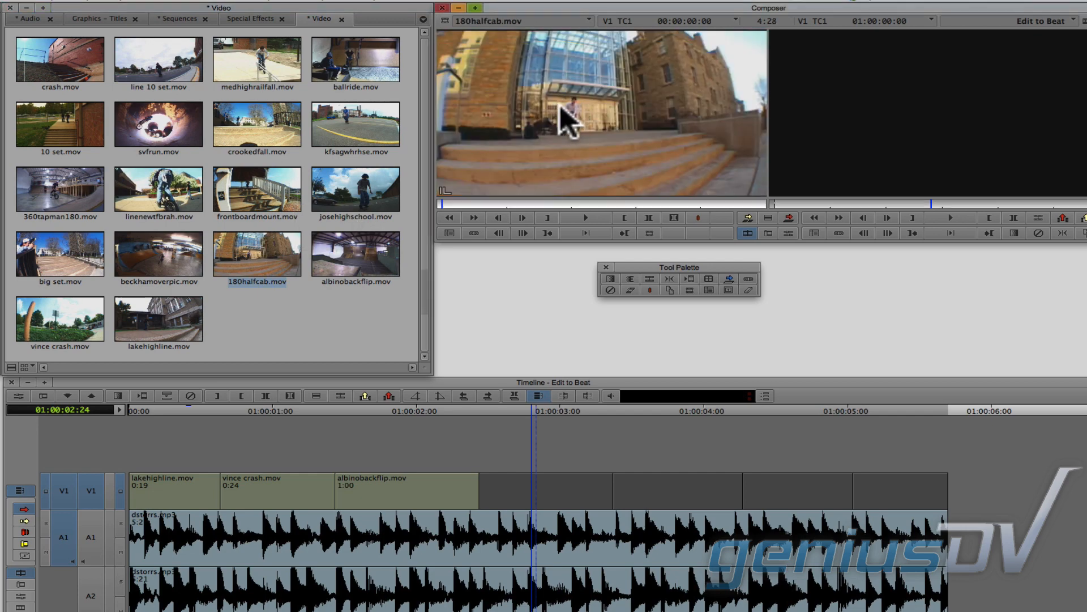
{"action": "left_click_drag", "start_coordinate": [448, 203], "coordinate": [539, 204]}
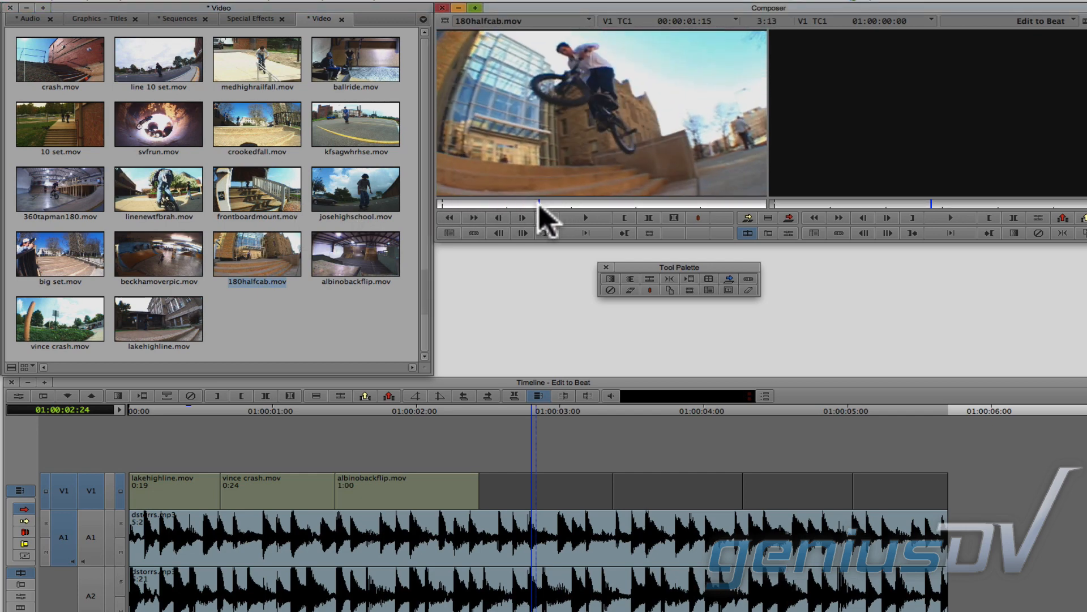
{"action": "key", "text": "b"}
Fill the fifth V1 segment with beckhamoverpic.mov by Replace Edit, matching source frame 00:00:01:06 to sequence position 01:00:03:22
{"action": "left_click", "coordinate": [667, 410]}
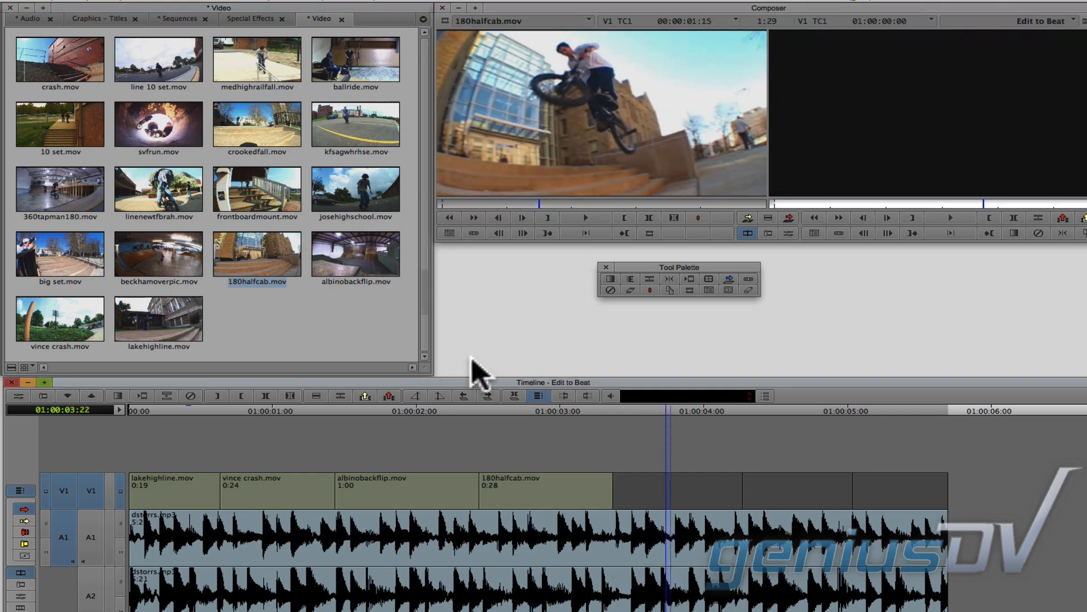
{"action": "left_click_drag", "start_coordinate": [189, 262], "coordinate": [563, 151]}
{"action": "left_click_drag", "start_coordinate": [481, 205], "coordinate": [545, 205]}
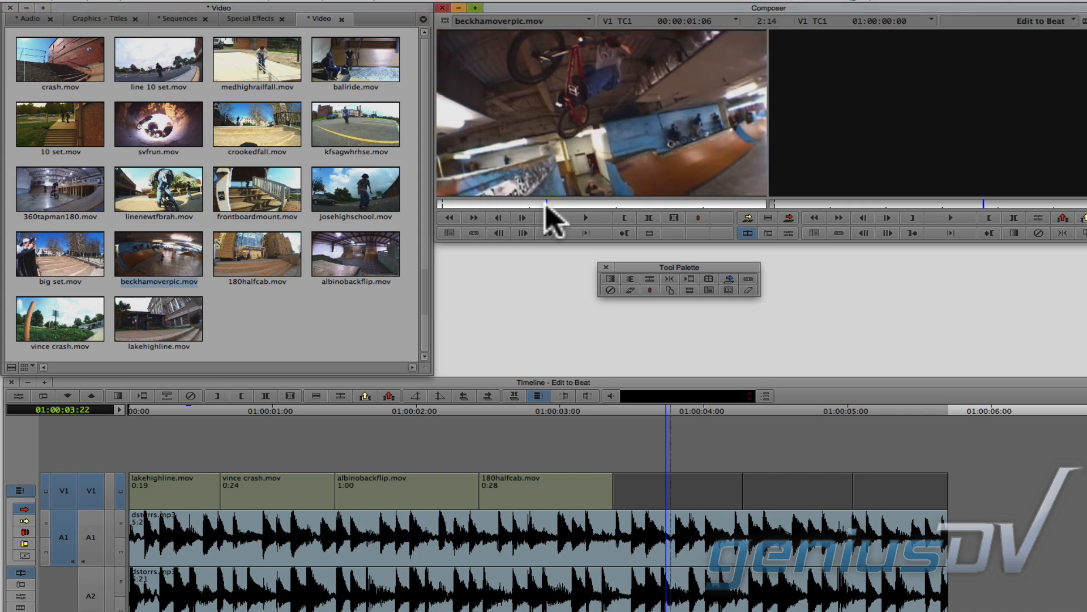
{"action": "key", "text": "b"}
Fill the sixth V1 segment with big set.mov by Replace Edit, matching source frame 00:00:00:26 to sequence position 01:00:04:18
{"action": "left_click", "coordinate": [791, 411]}
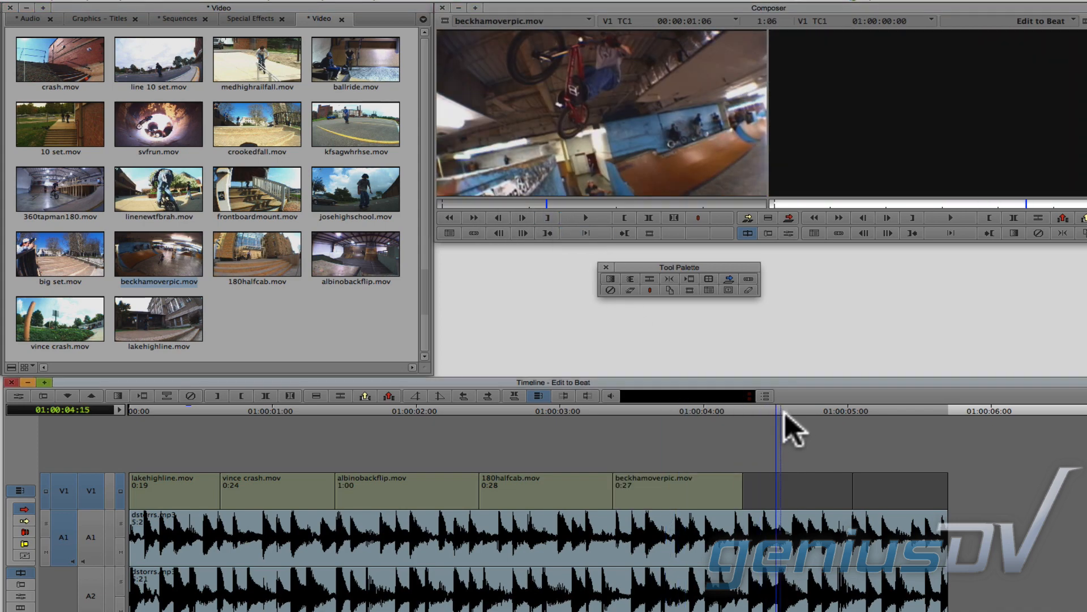
{"action": "left_click_drag", "start_coordinate": [74, 264], "coordinate": [546, 141]}
{"action": "left_click_drag", "start_coordinate": [473, 205], "coordinate": [541, 204]}
{"action": "key", "text": "b"}
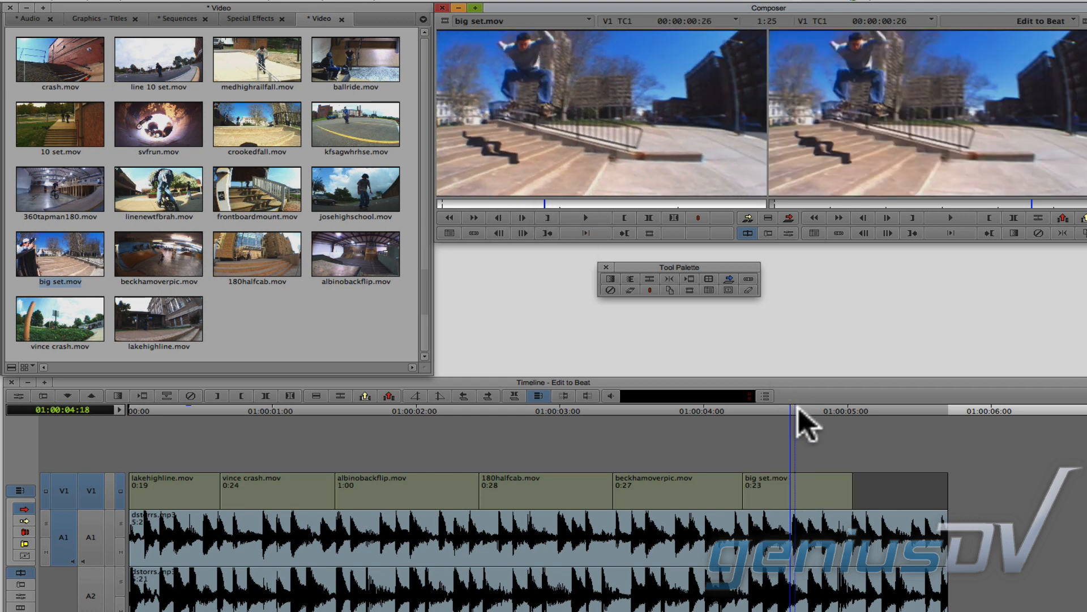
Fill the last V1 segment with josehighschool.mov by Replace Edit, matching source frame 00:00:01:04 to sequence position 01:00:05:08
{"action": "left_click", "coordinate": [888, 410]}
{"action": "left_click_drag", "start_coordinate": [340, 193], "coordinate": [544, 155]}
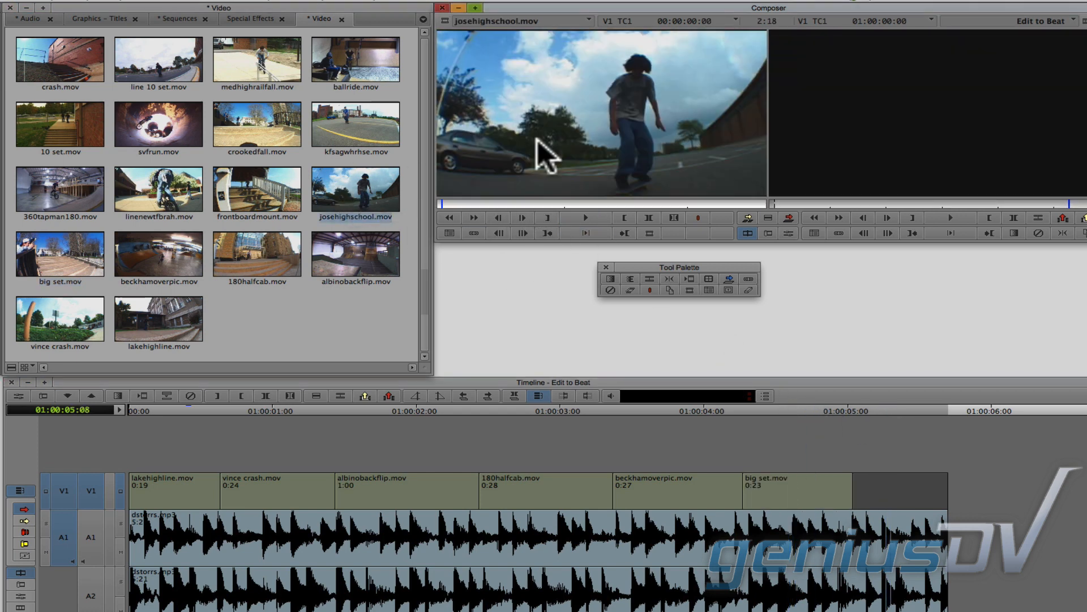
{"action": "left_click_drag", "start_coordinate": [492, 204], "coordinate": [581, 205]}
{"action": "key", "text": "b"}
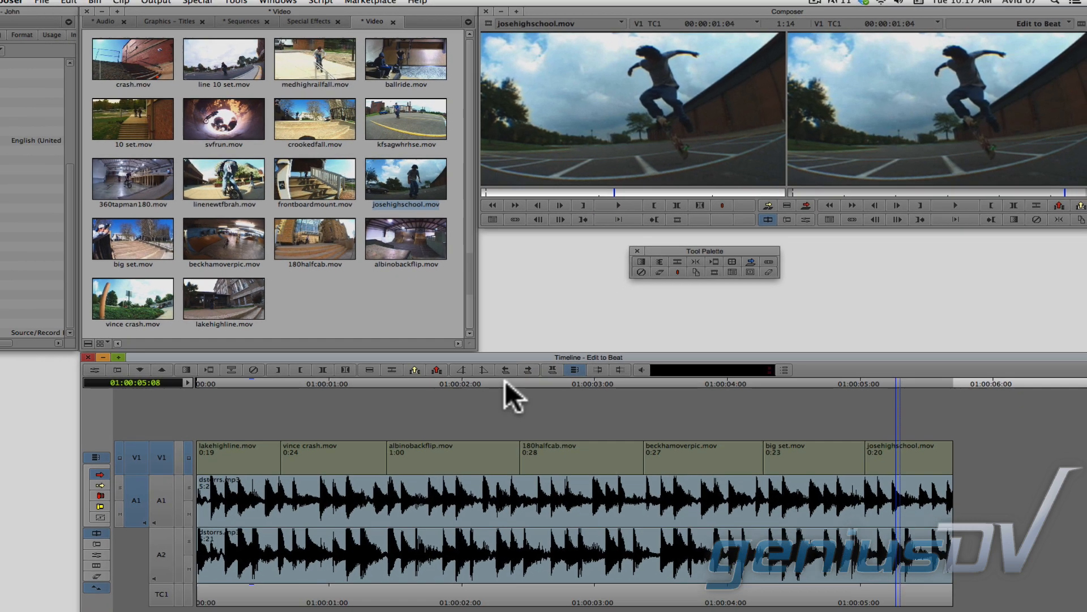
Play the finished sequence from its start to review the cuts against the music
{"action": "left_click_drag", "start_coordinate": [465, 410], "coordinate": [131, 411]}
{"action": "key", "text": "space"}
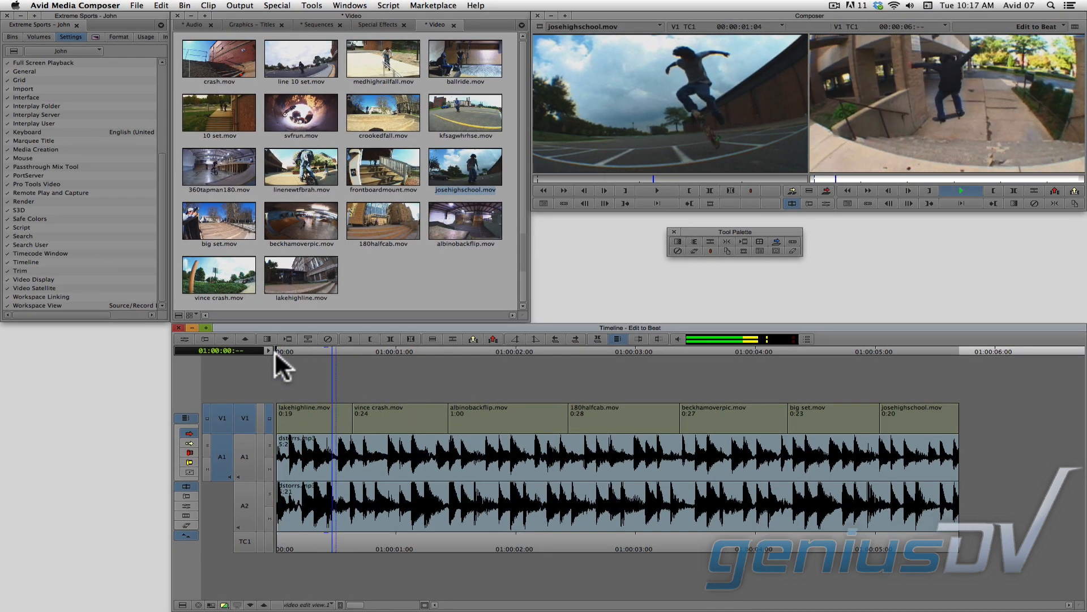